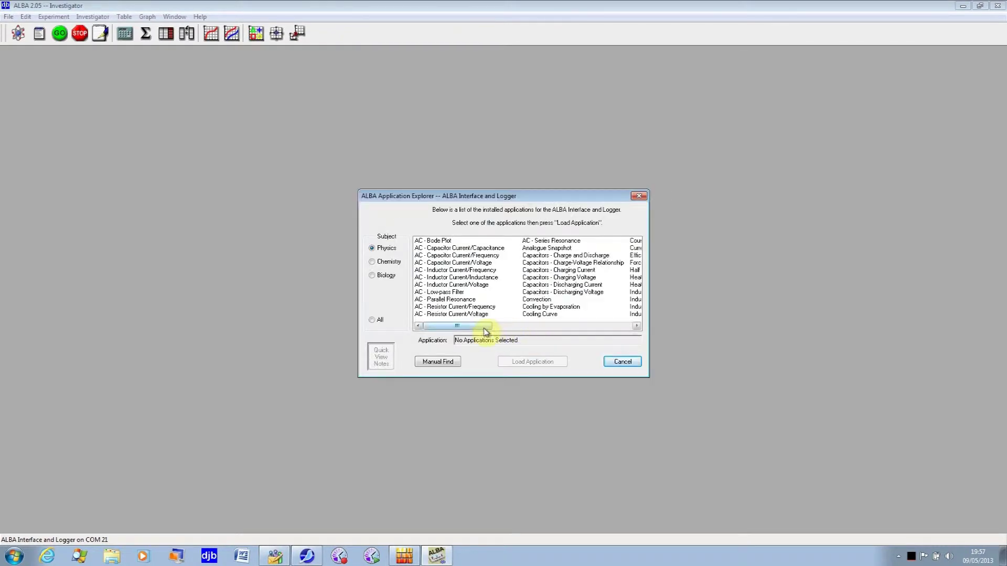
Load the Internal Resistance experiment from the application list and close its loaded notice
scroll(484, 331, "right", 2)
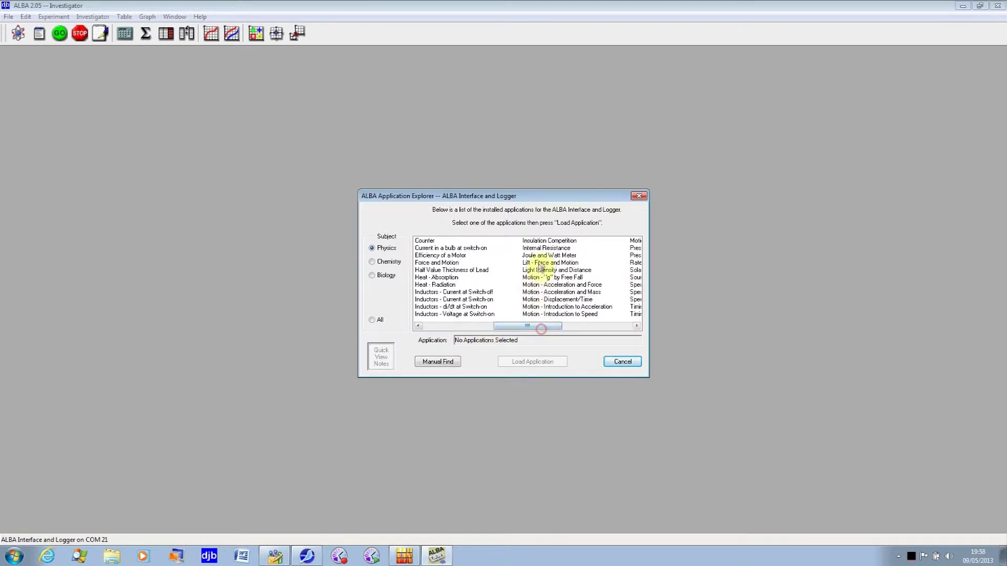
double_click(539, 273)
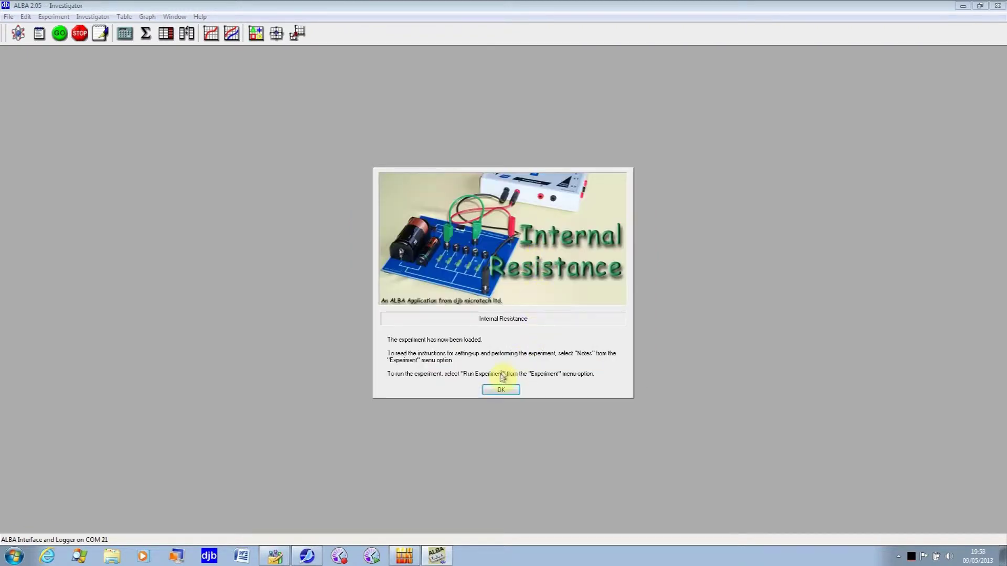
left_click(500, 390)
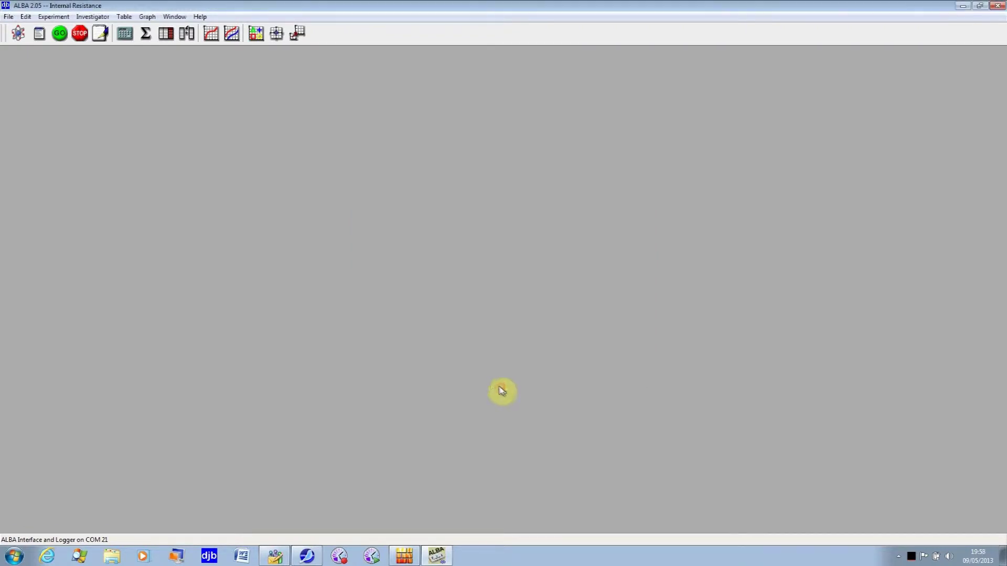
Page through the Internal Resistance notes via Background and Apparatus to the circuit diagram
left_click(39, 37)
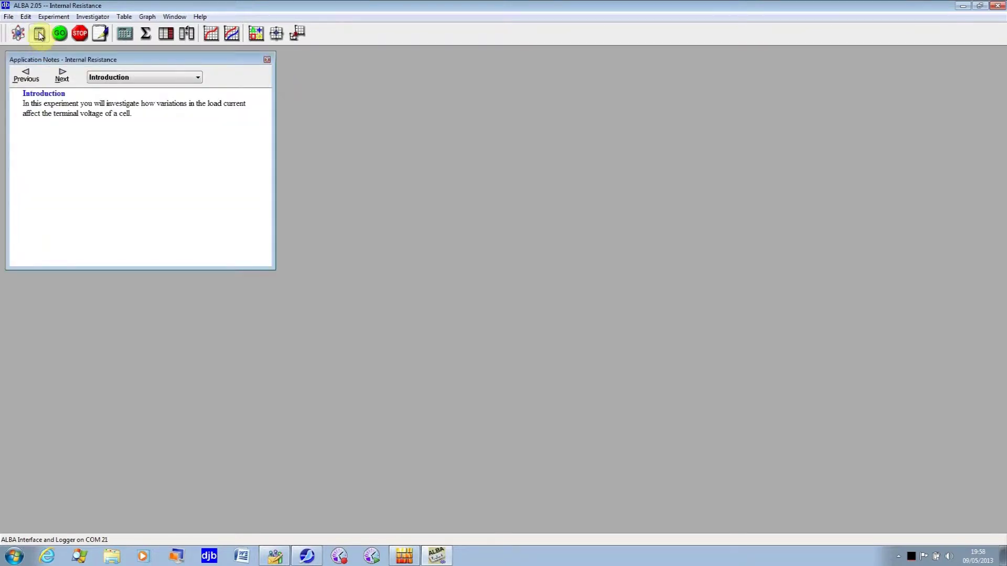
left_click(59, 78)
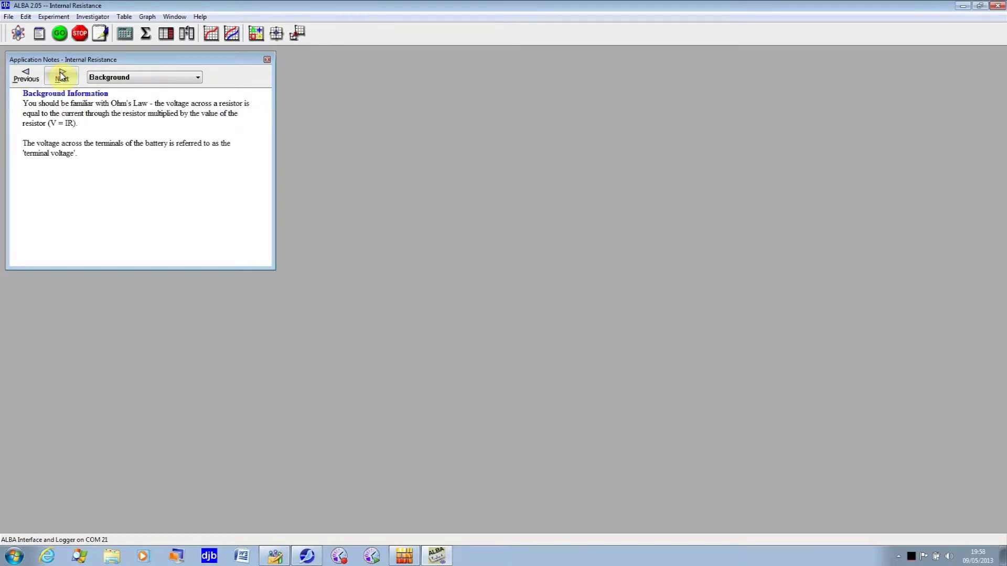
left_click(61, 76)
left_click(61, 76)
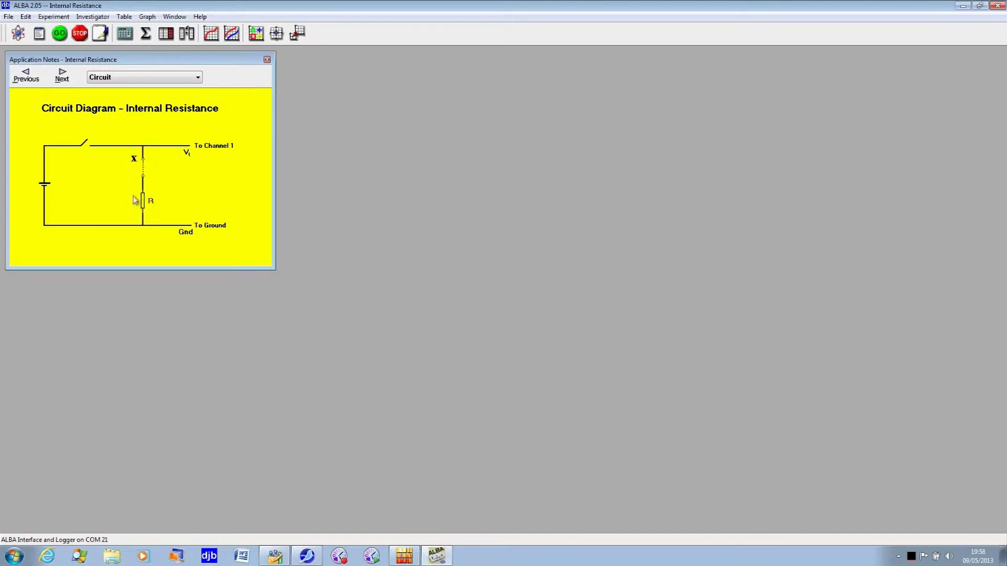
left_click(141, 77)
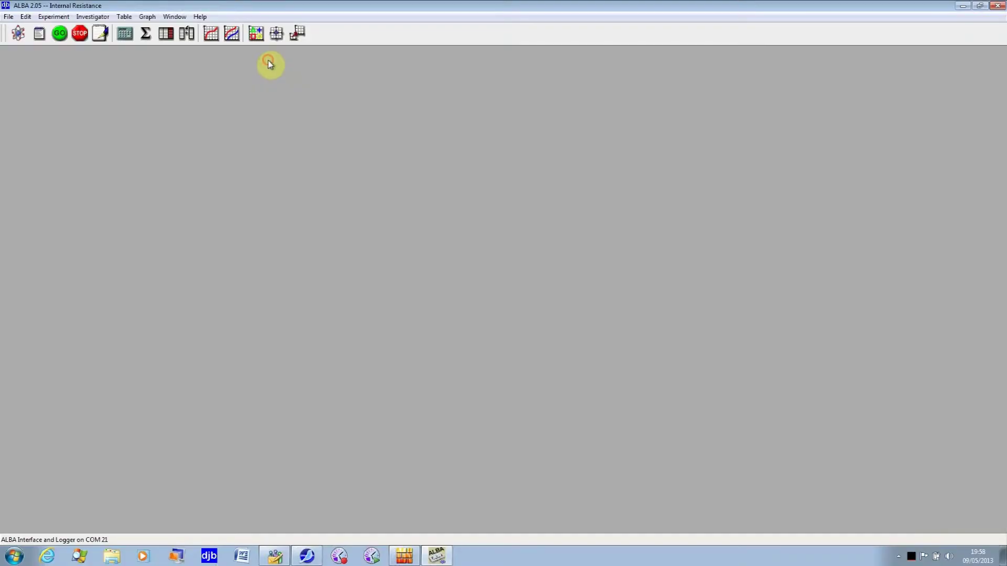
Run the experiment and log readings for the 1.0, 1.5, 2.7, 3.9, 5.6 and 8.2 ohm resistors
left_click(59, 33)
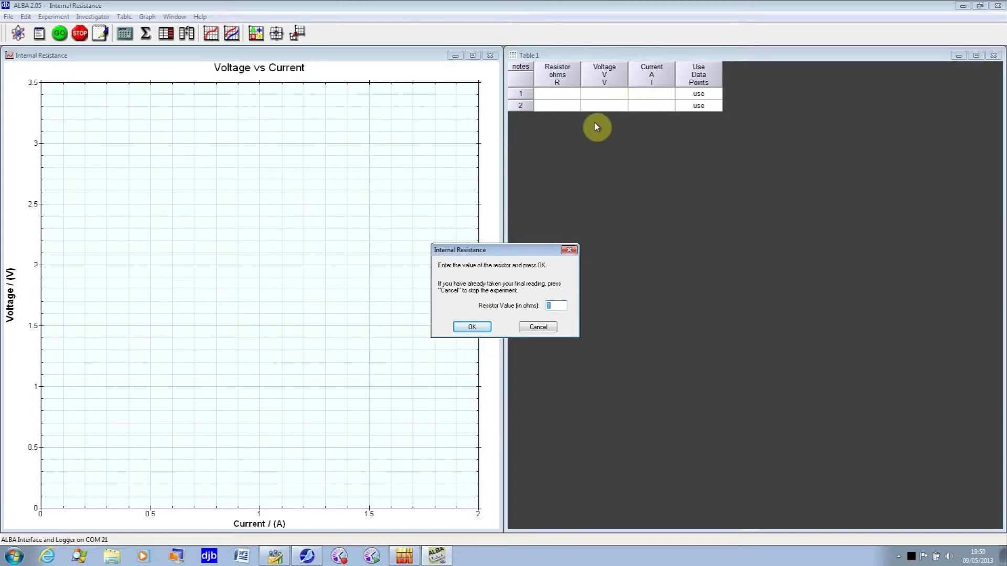
left_click(464, 328)
key("Return")
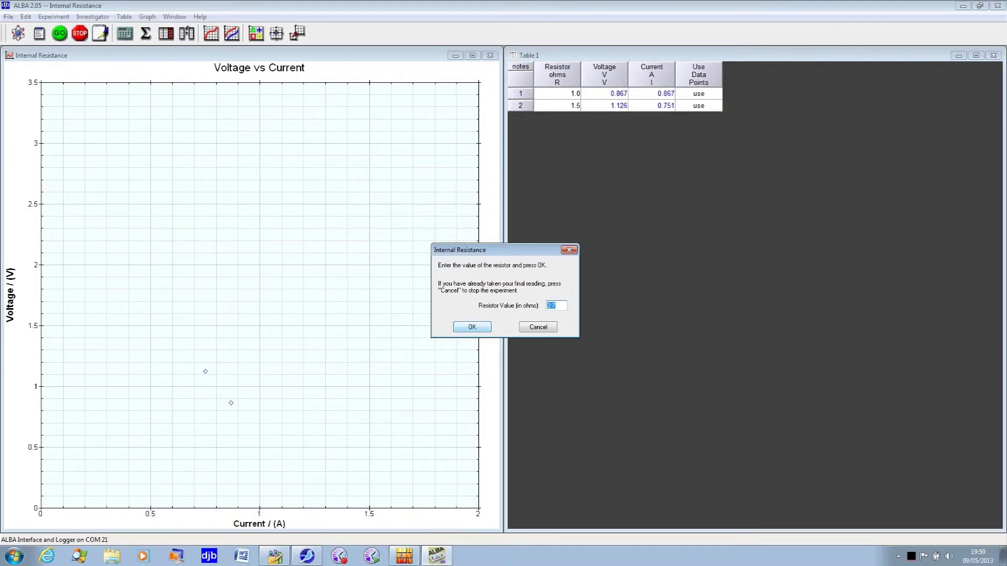
left_click(469, 326)
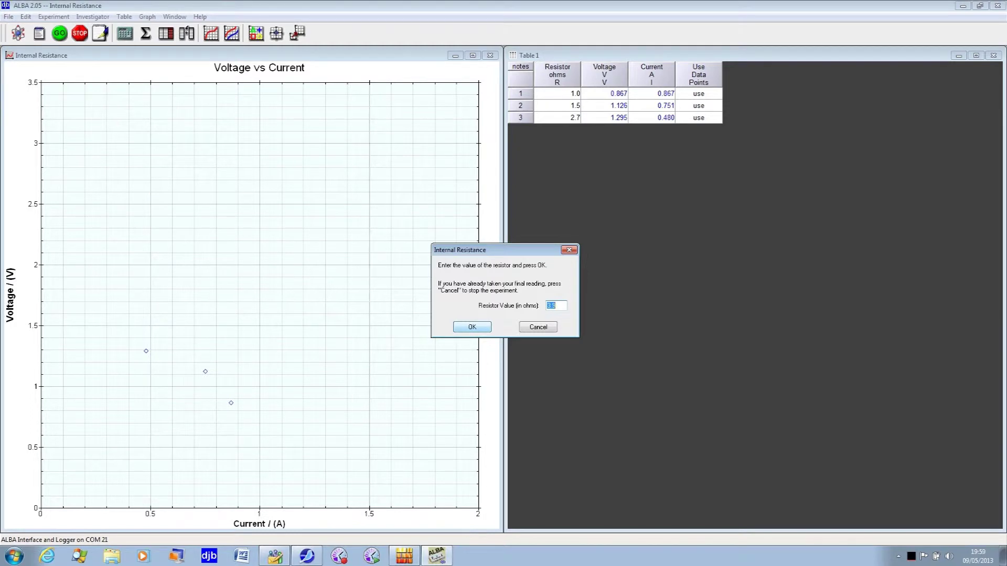
key("Return")
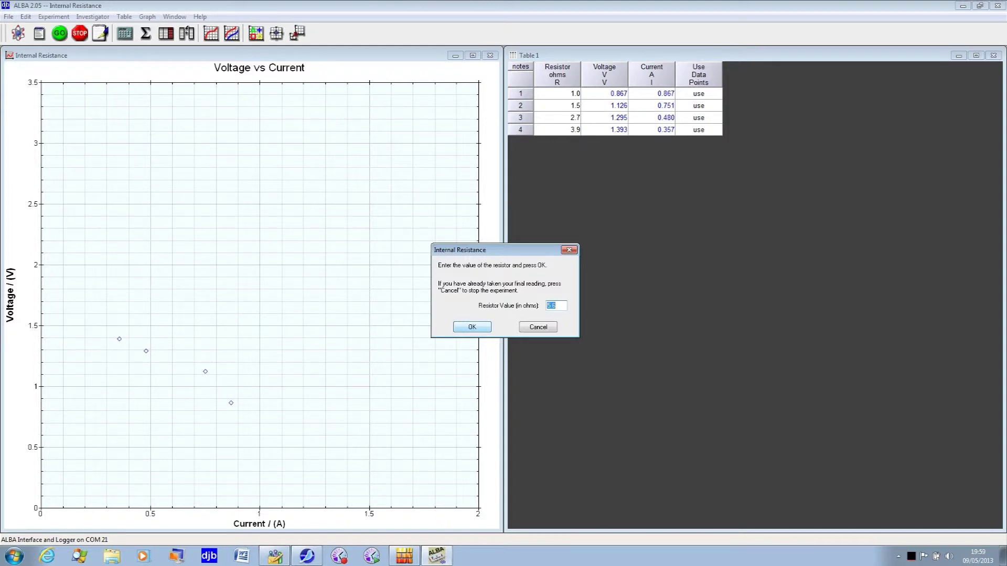
key("Return")
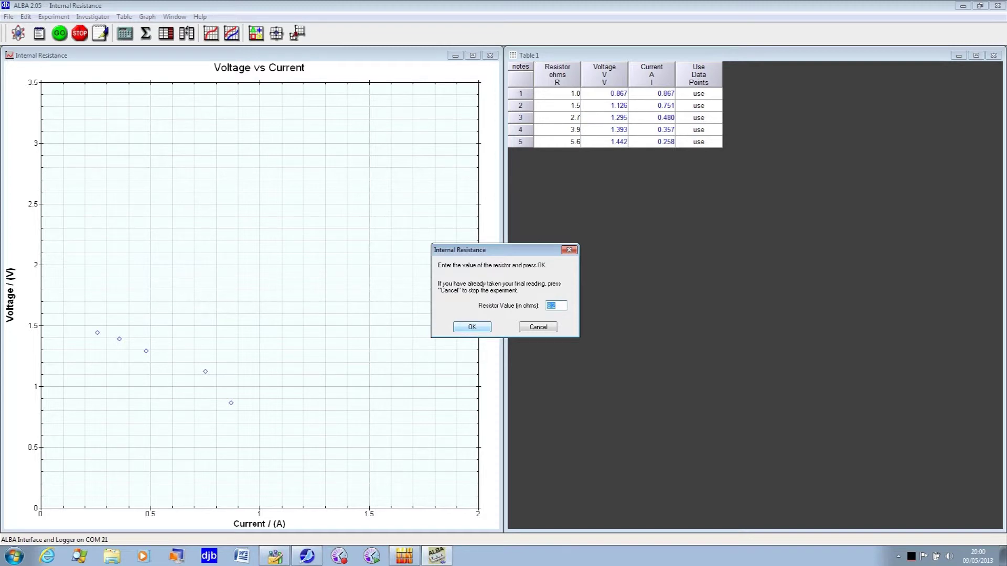
key("Return")
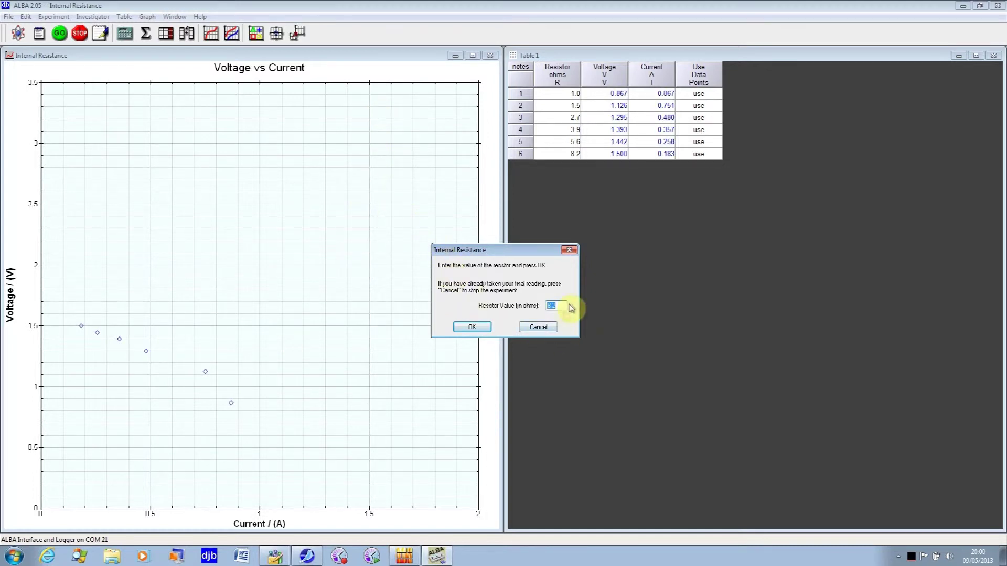
Log a second 1.0 ohm resistor reading, then cancel the next prompt to end logging
type("1.0")
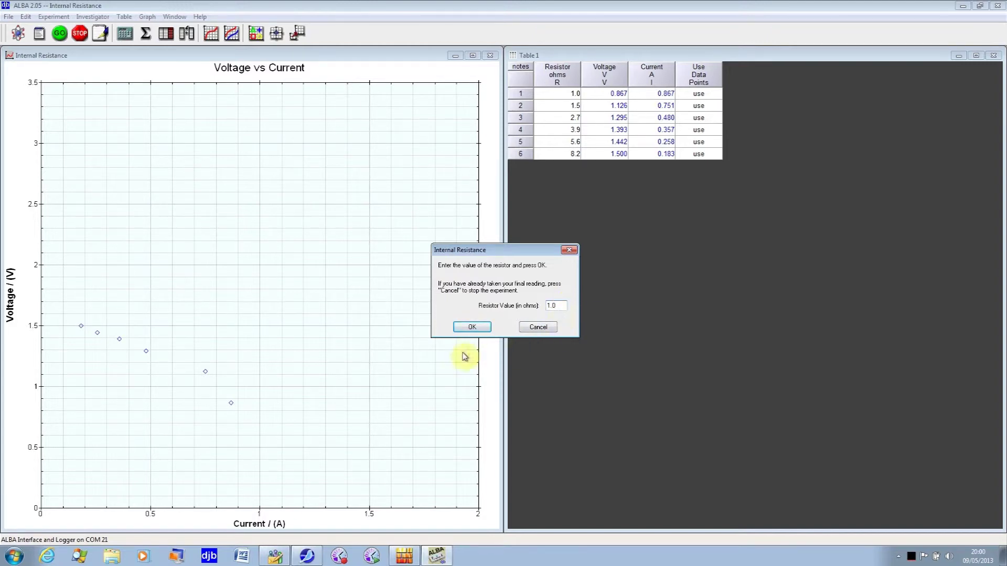
left_click(473, 328)
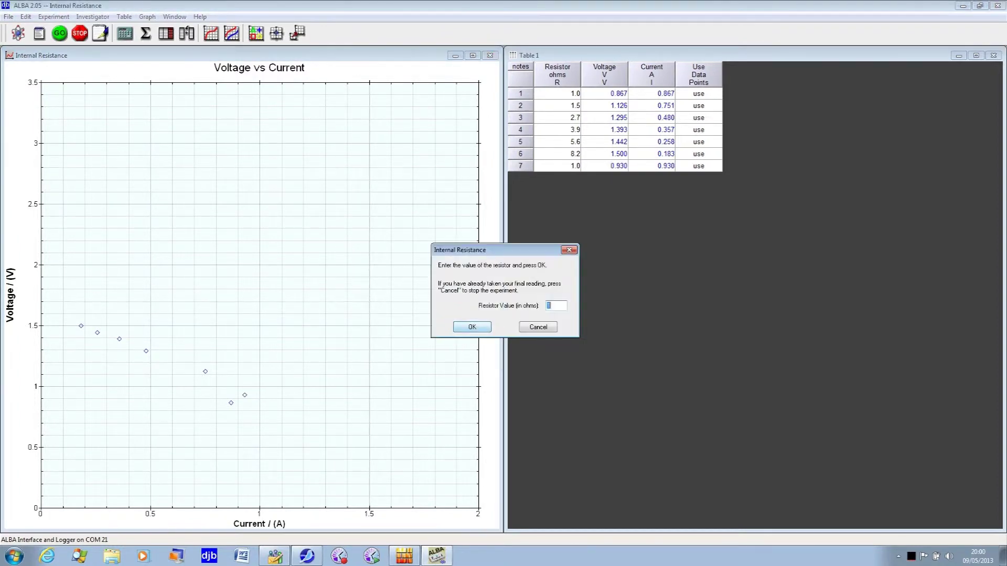
left_click(543, 329)
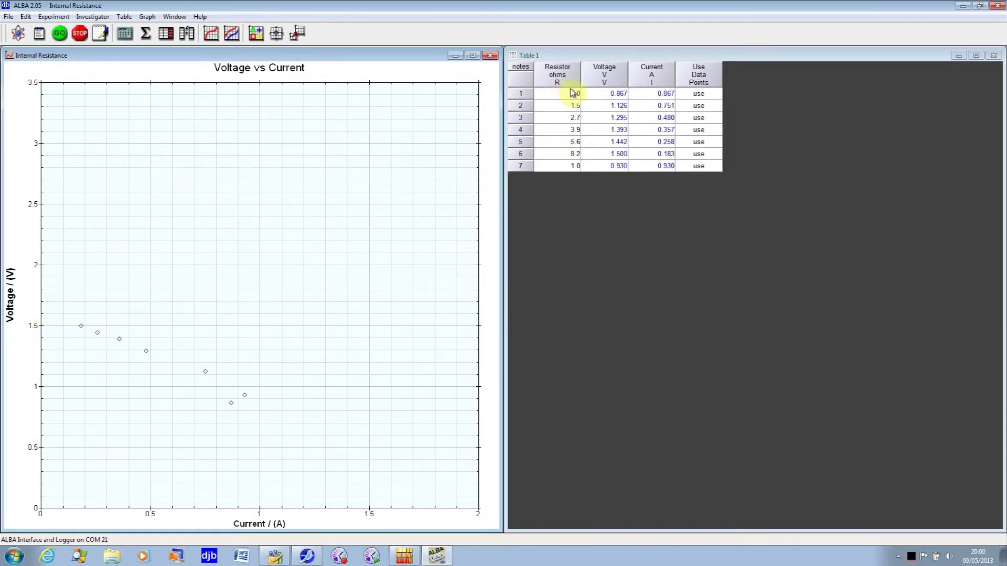
Exclude the first 1.0 ohm reading by unticking its Use cell
left_click(700, 95)
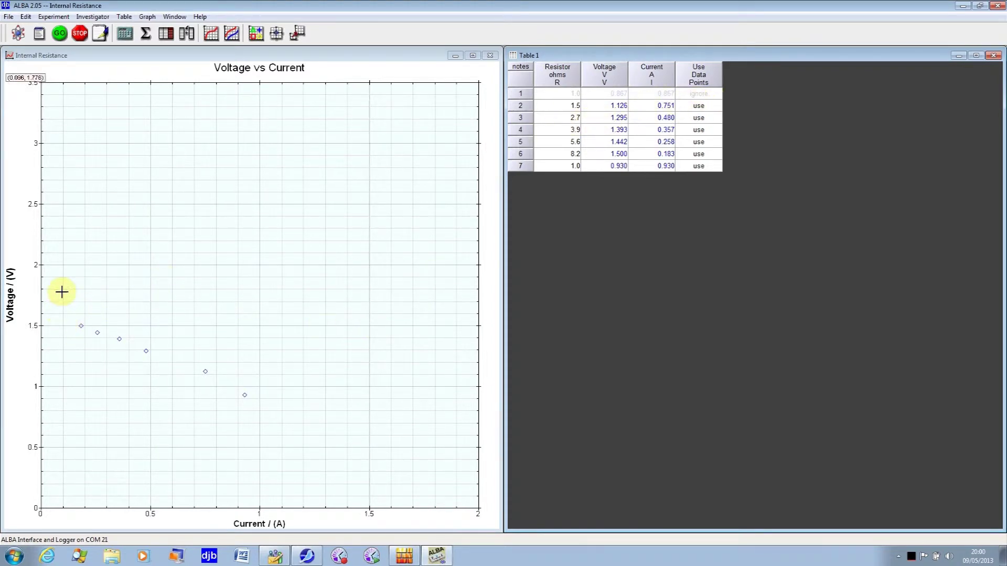
left_click(70, 313)
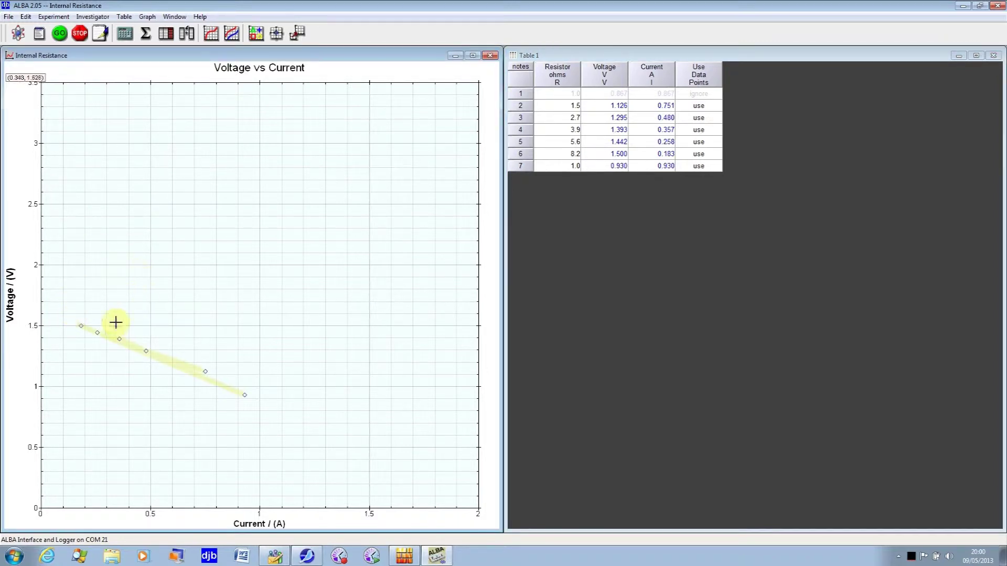
left_click(76, 316)
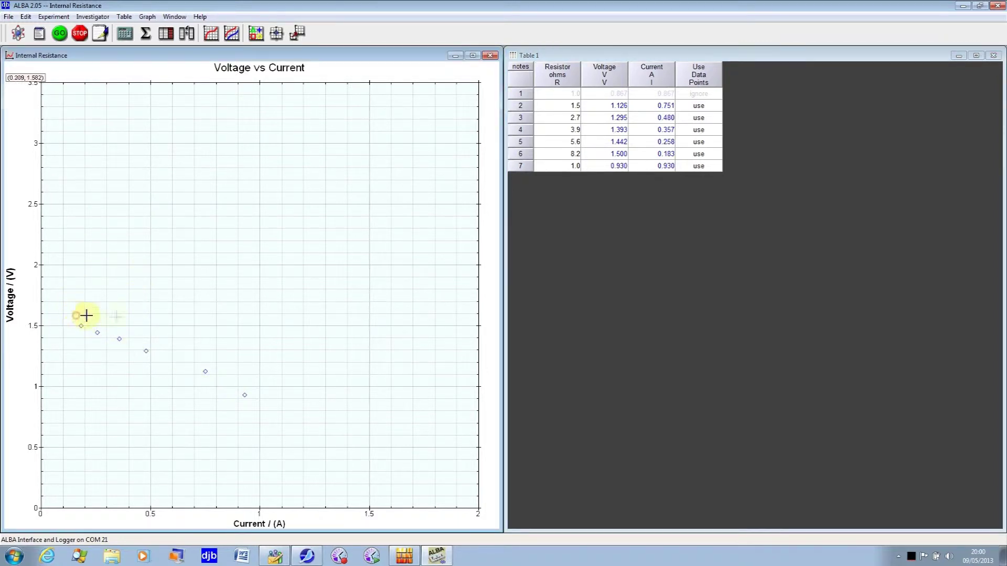
Sort the table by the Resistor column in ascending order
left_click(560, 78)
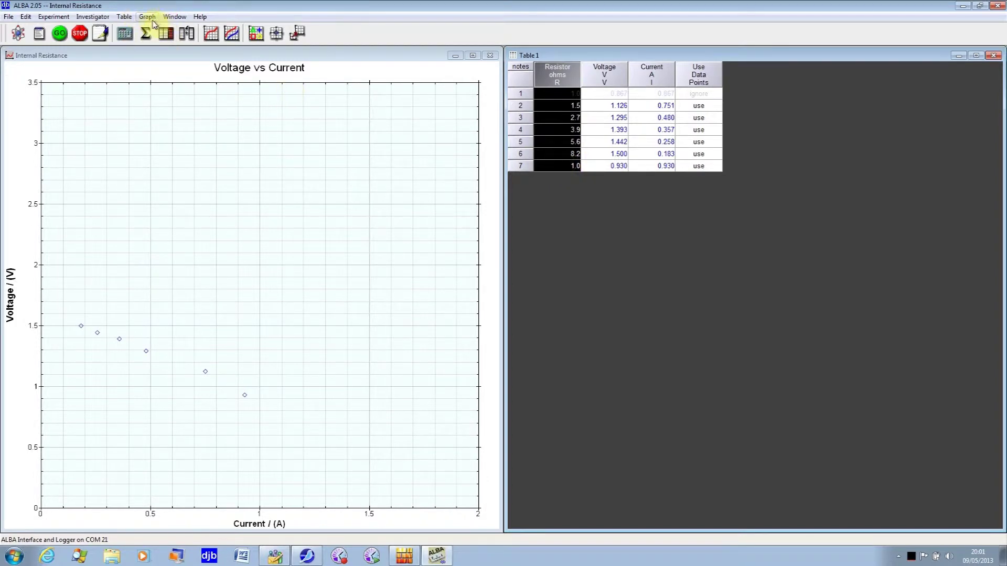
left_click(125, 18)
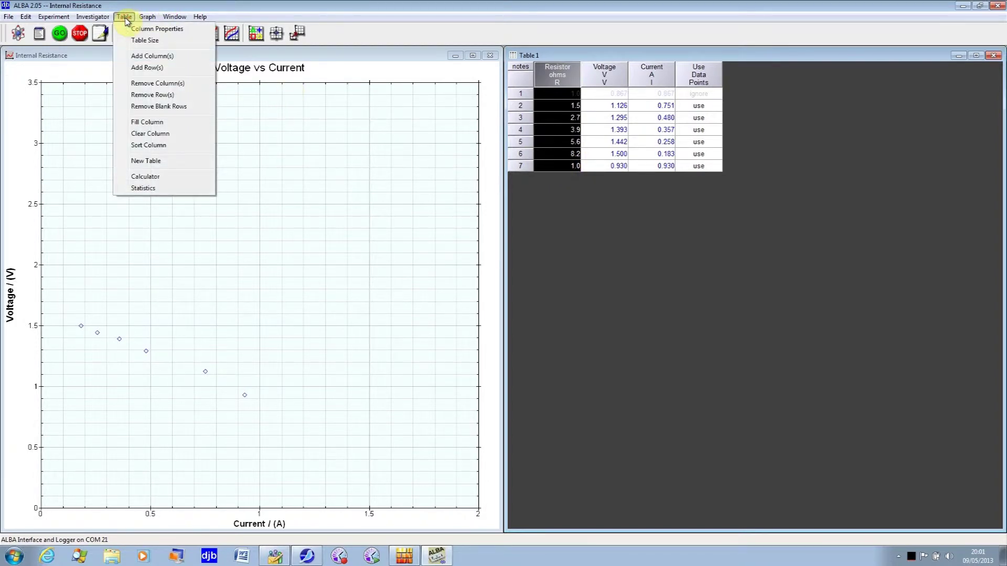
left_click(152, 146)
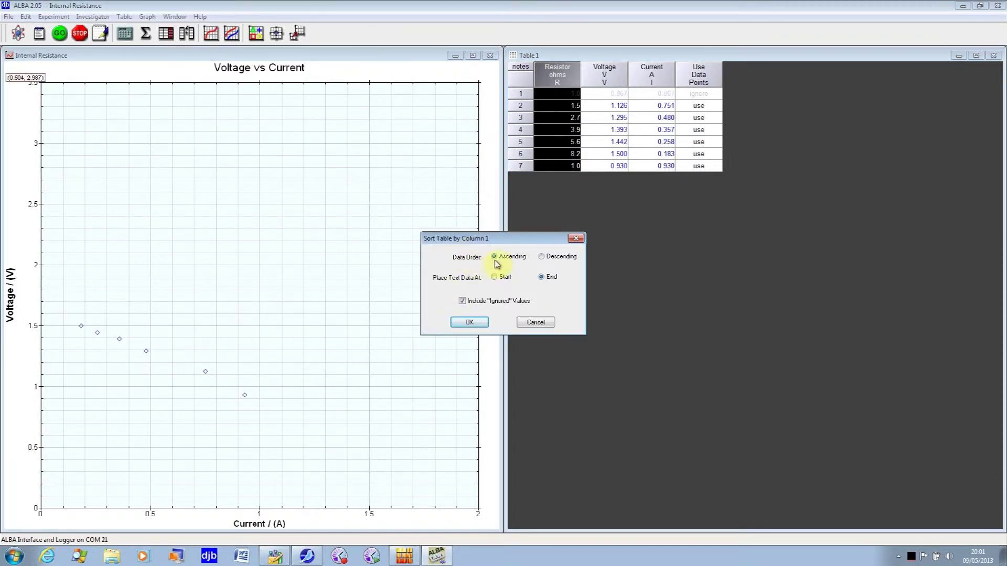
left_click(469, 323)
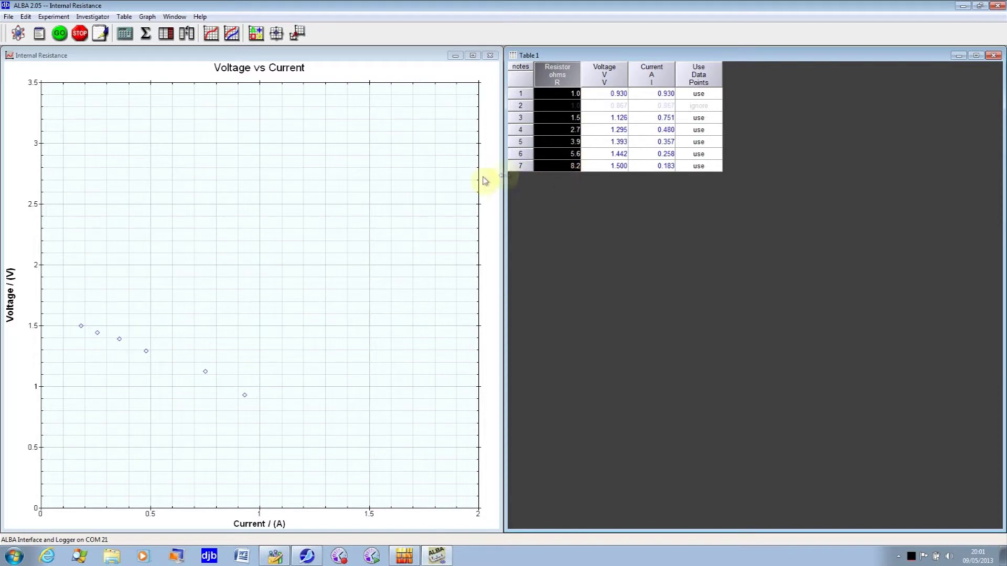
left_click(157, 324)
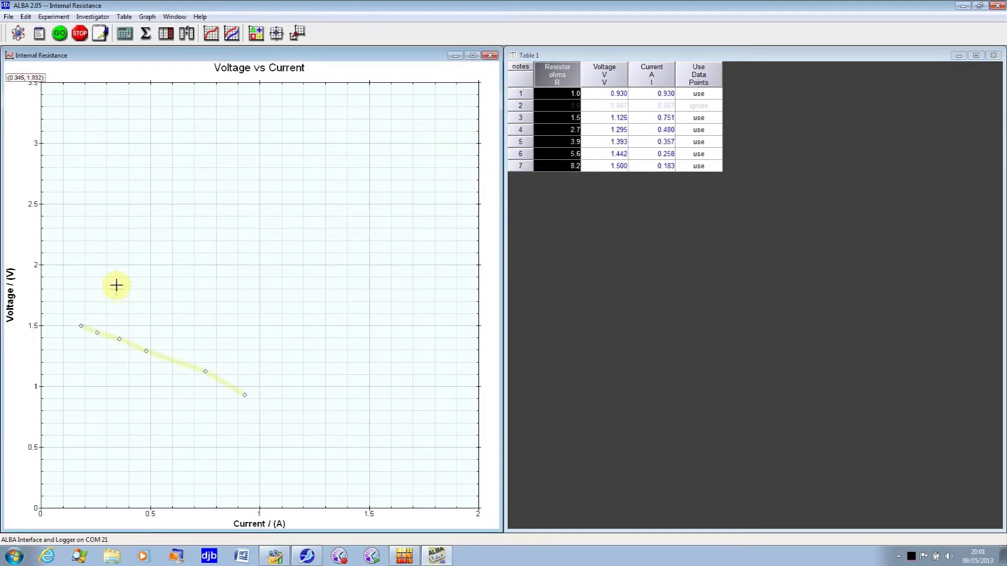
Add a best-fit line, y = 1.64 − 0.737x, to the Voltage vs Current data
left_click(147, 16)
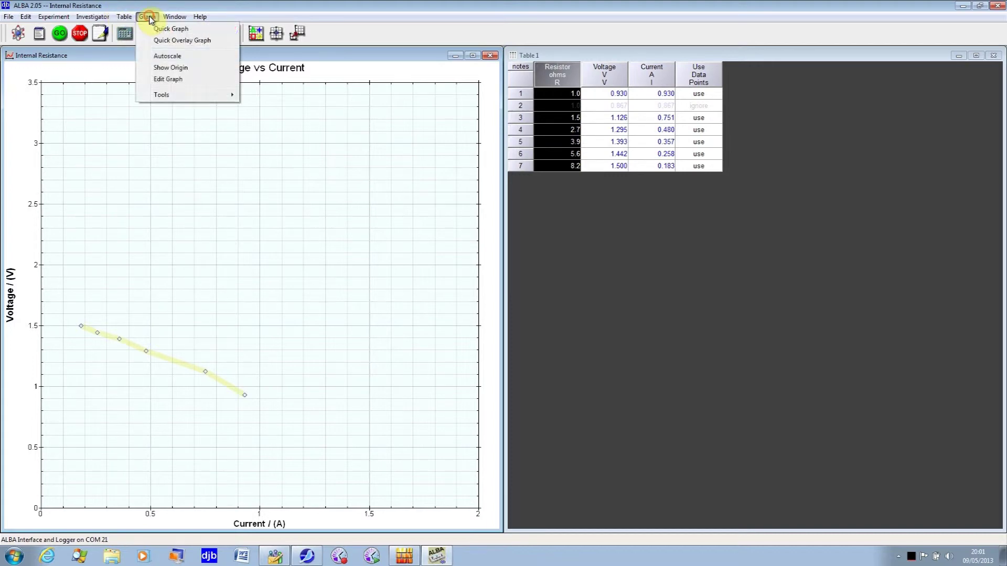
mouse_move(161, 95)
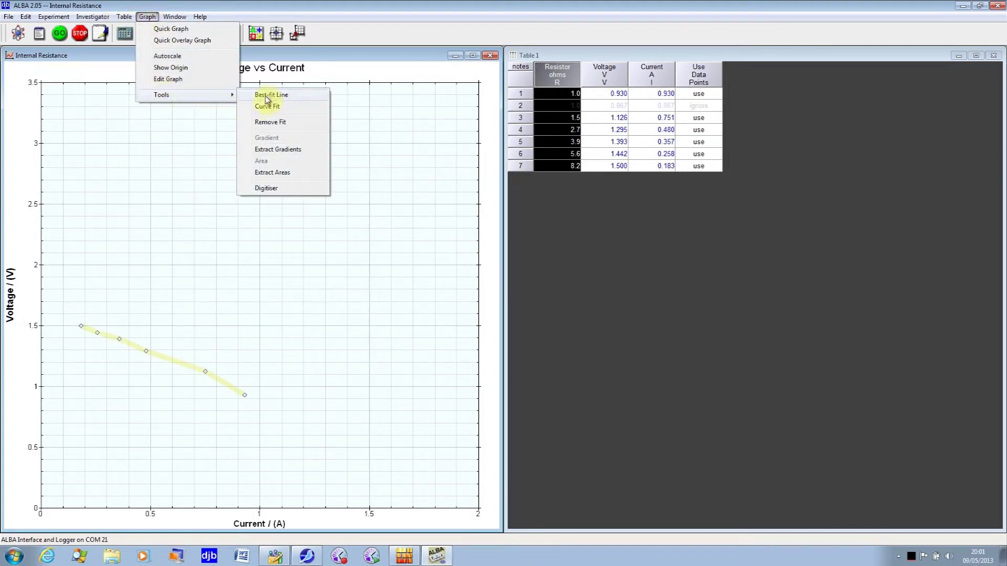
left_click(268, 96)
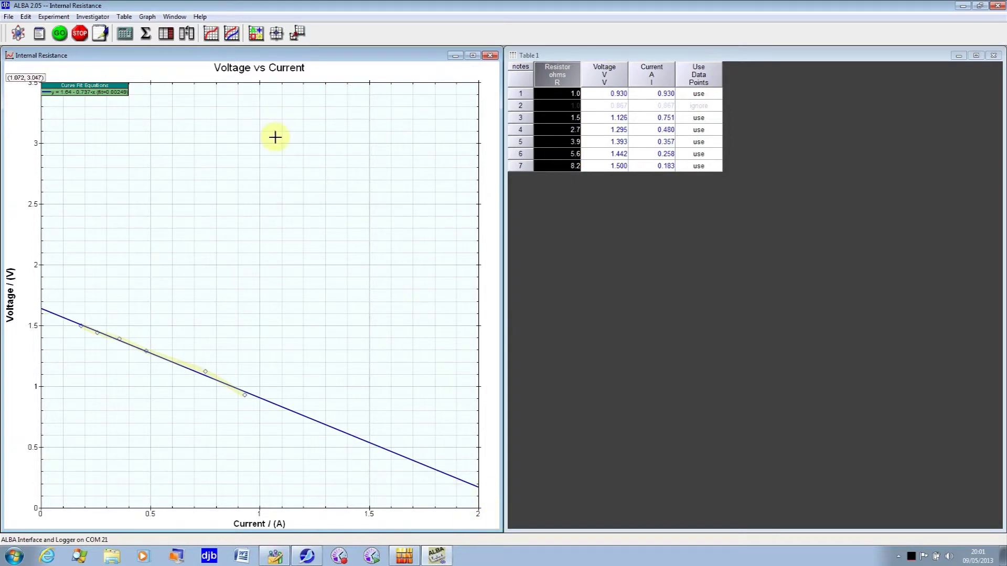
left_click(255, 34)
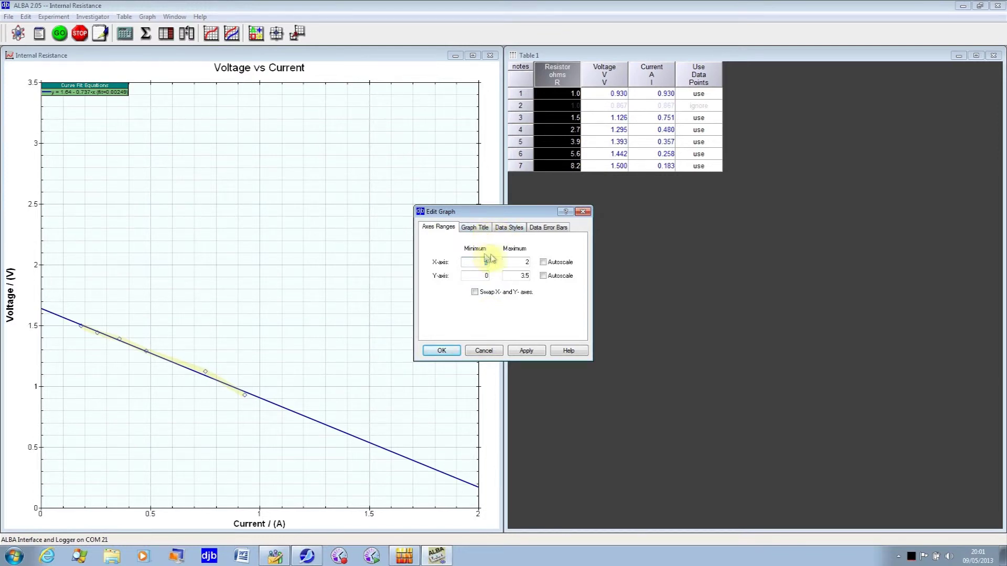
Set the X-axis maximum to 3 and apply the 0–3 A, 0–3.5 V axis ranges
double_click(525, 261)
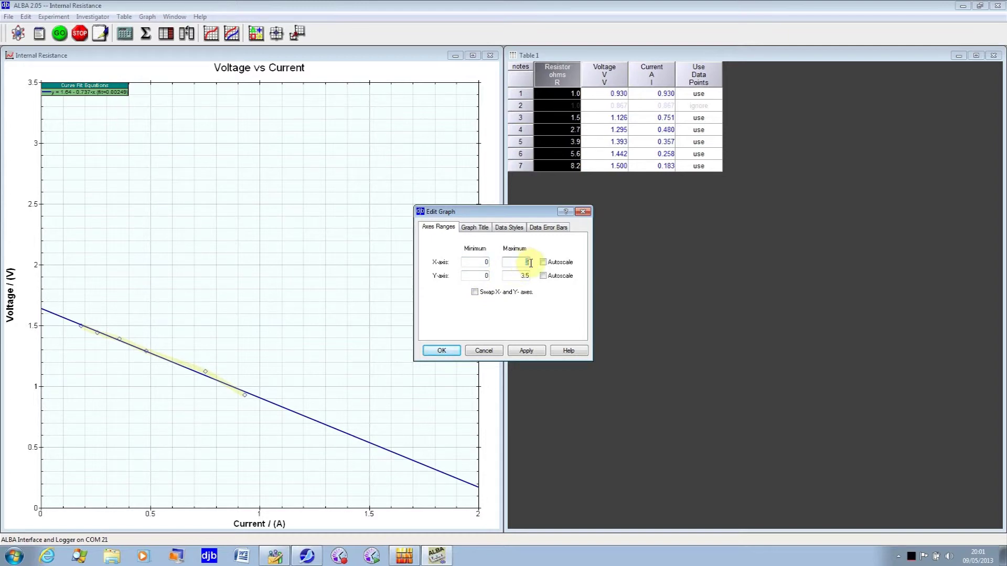
type("3")
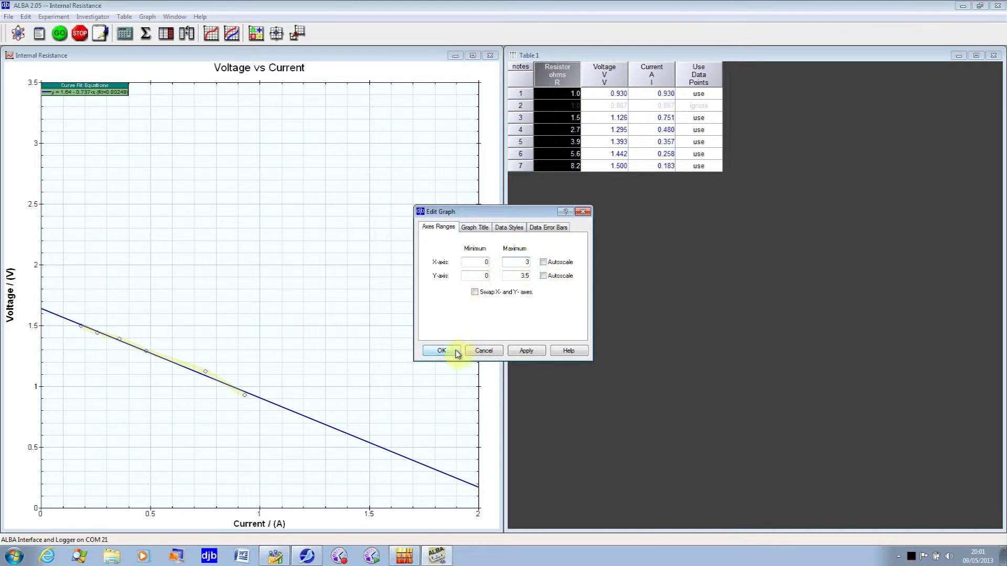
left_click(530, 352)
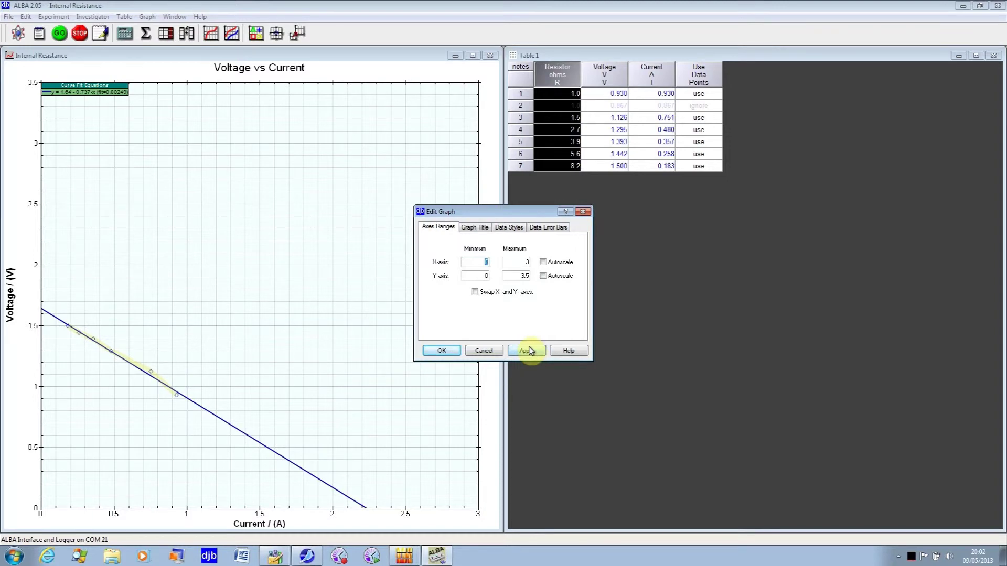
left_click(444, 351)
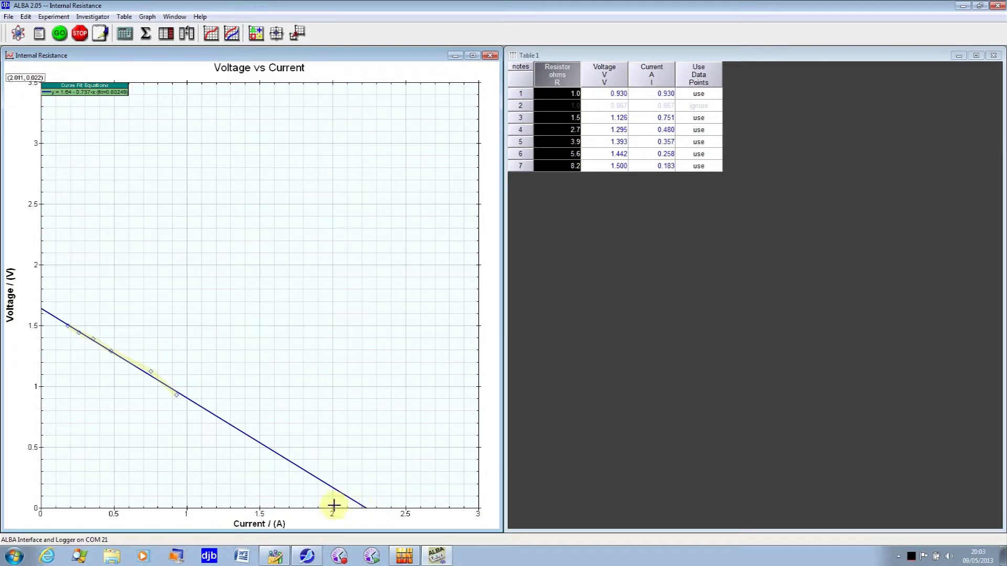
mouse_move(366, 507)
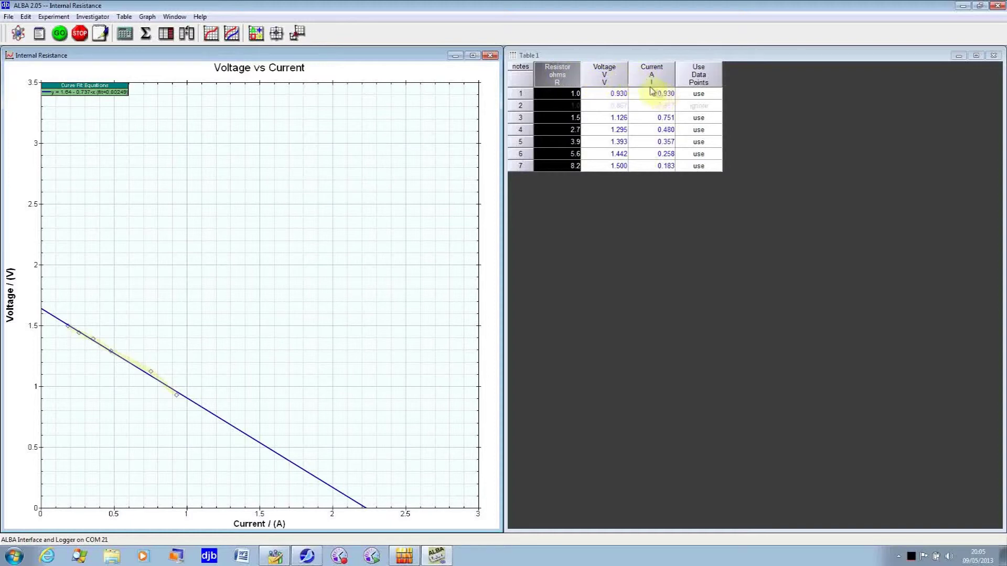
Select the Table 1 window and add one new column, Col 4
left_click(184, 34)
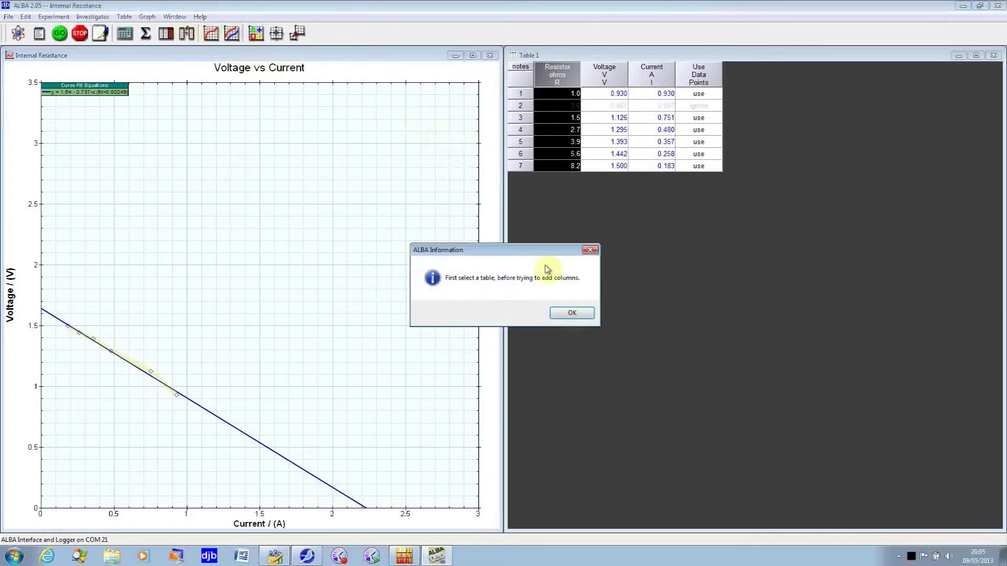
left_click(572, 313)
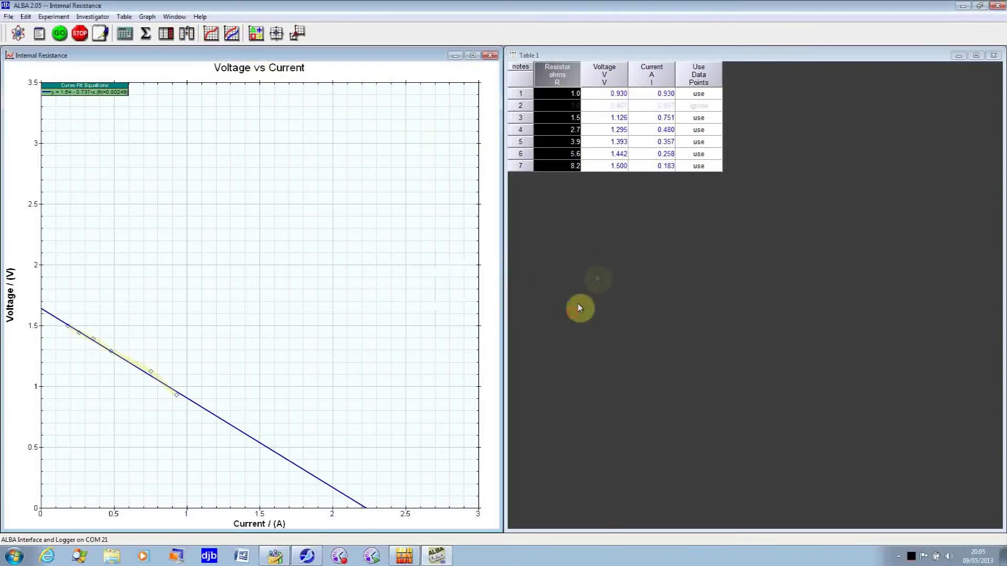
left_click(658, 52)
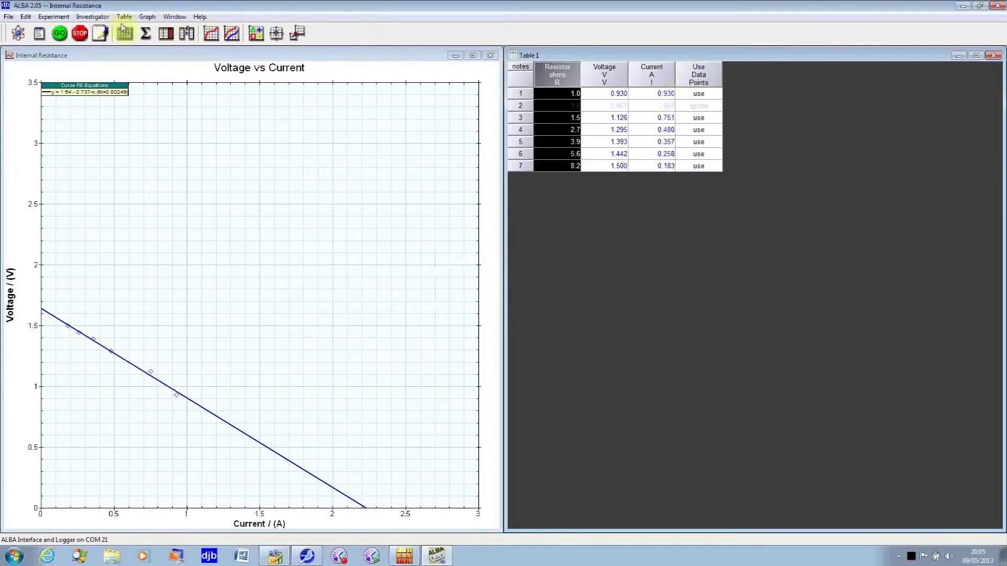
left_click(187, 33)
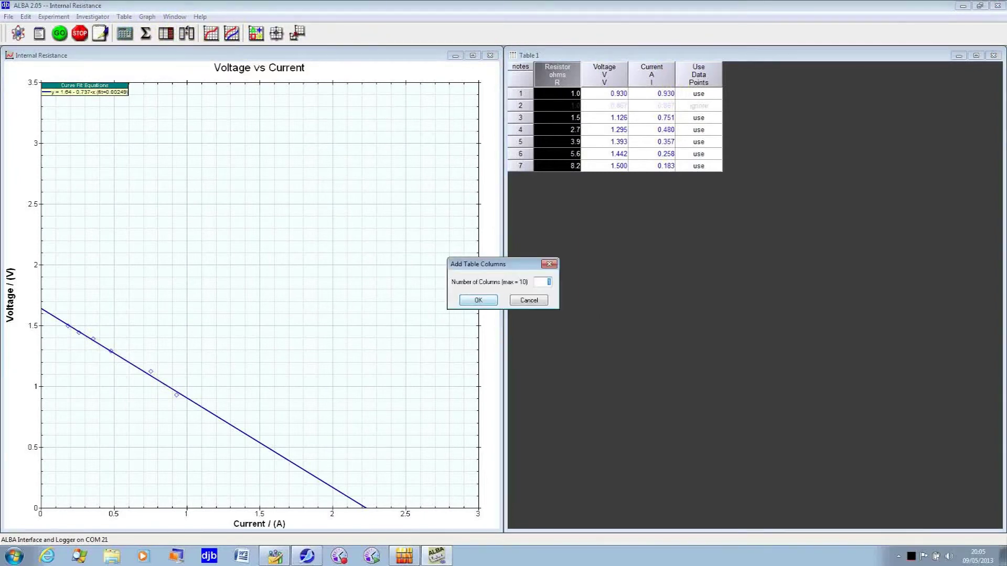
left_click(479, 300)
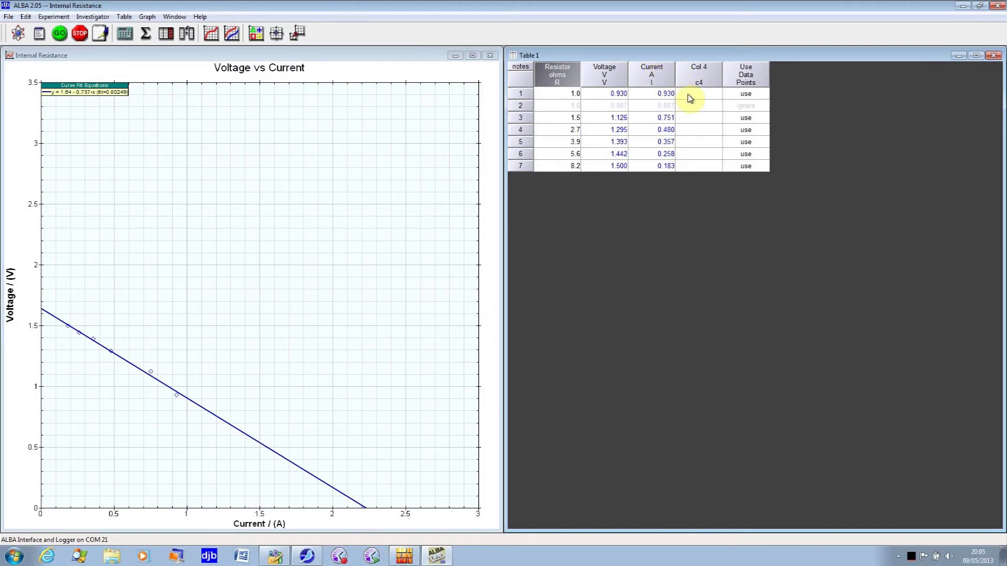
Give Col 4 the name Vi, units V, symbol Vi and red colour
double_click(700, 75)
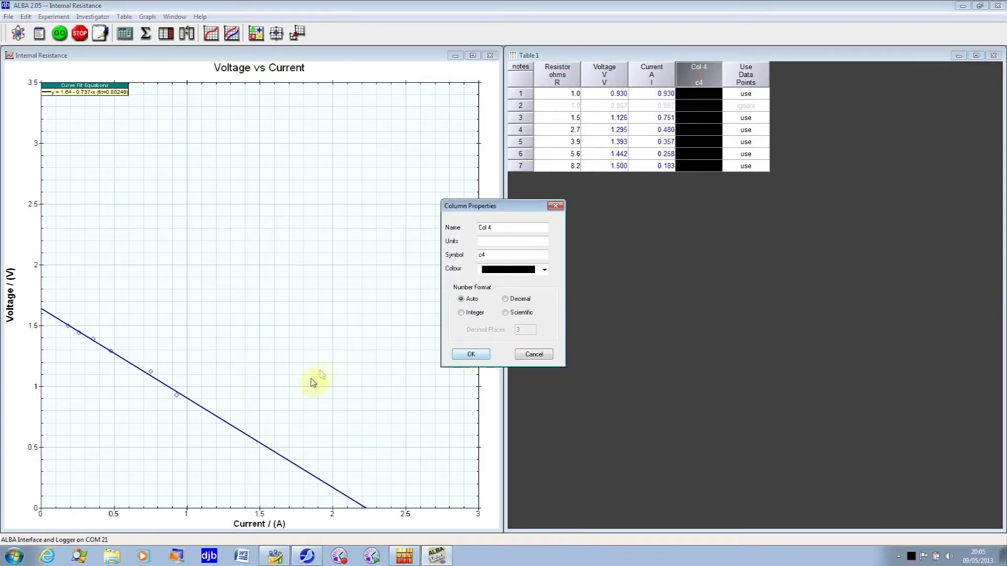
left_click_drag(496, 227, 463, 231)
type("Vi")
double_click(483, 254)
left_click(504, 270)
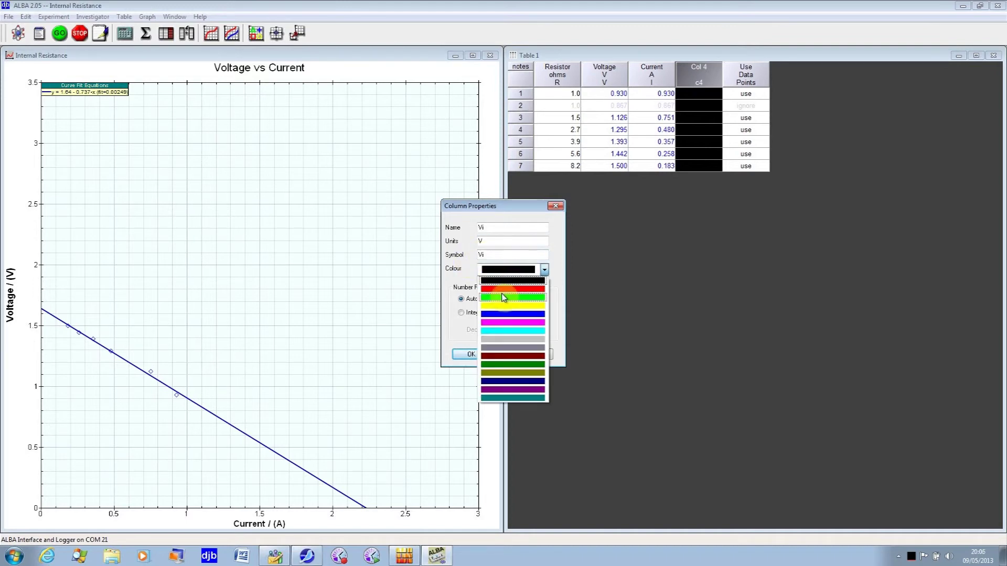
left_click(503, 288)
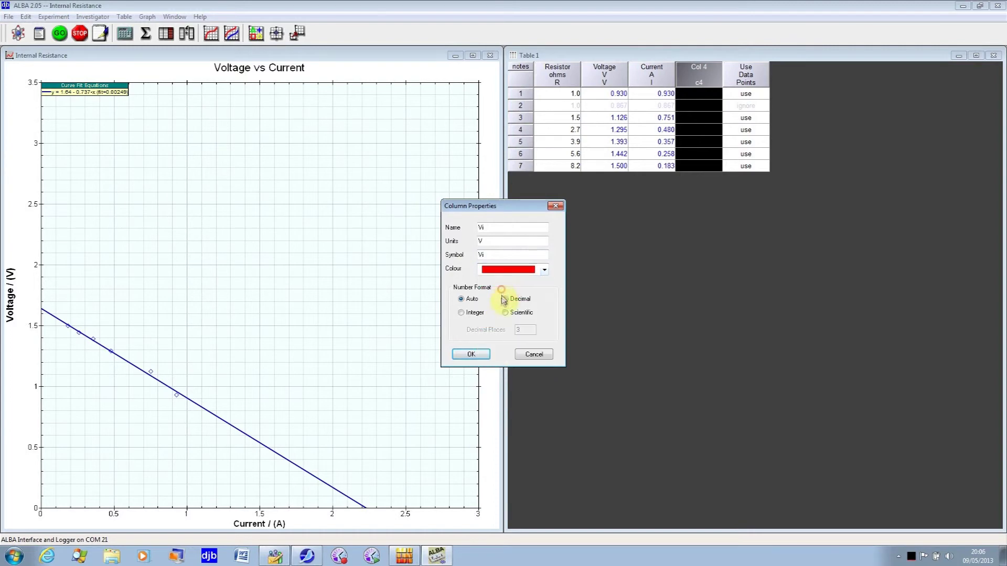
left_click(470, 355)
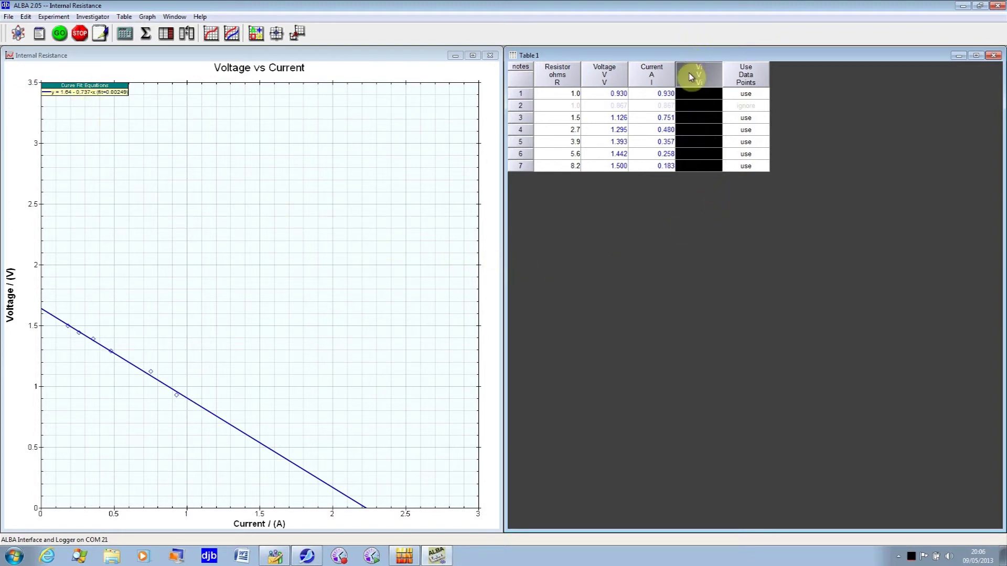
Calculate the Vi column from the formula I*0.737 in the Column Calculator
left_click(126, 34)
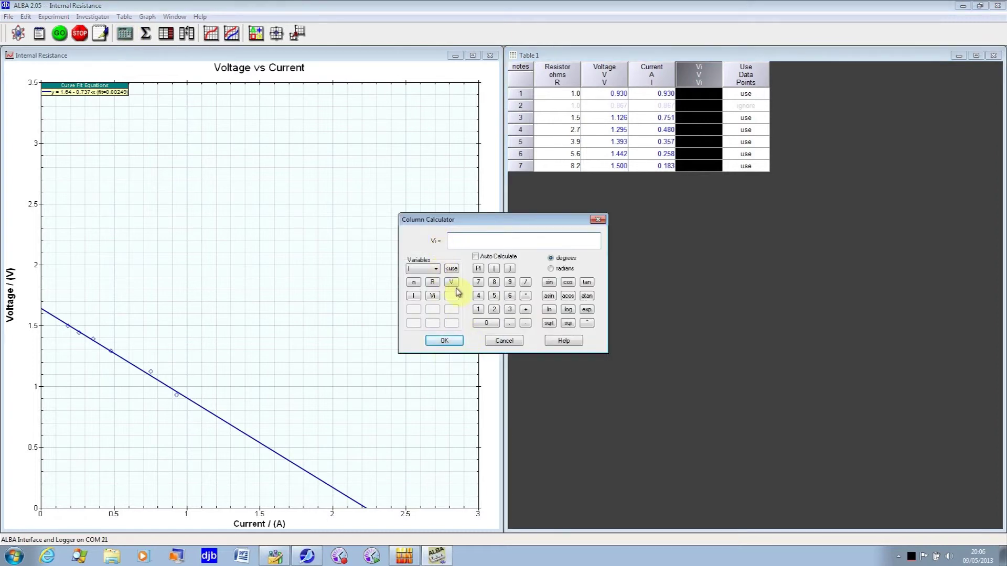
left_click(415, 297)
left_click(527, 297)
left_click(452, 284)
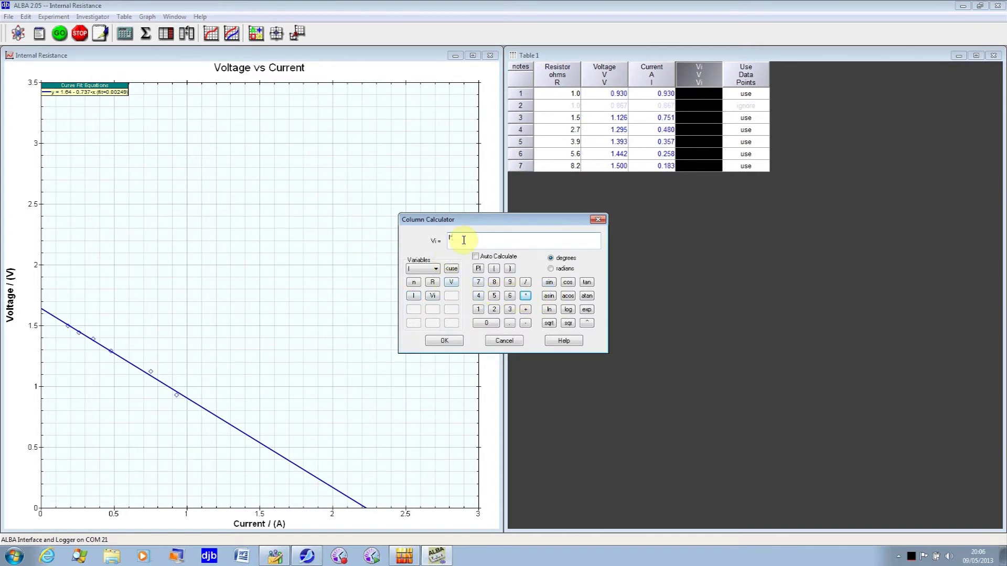
type("0.737")
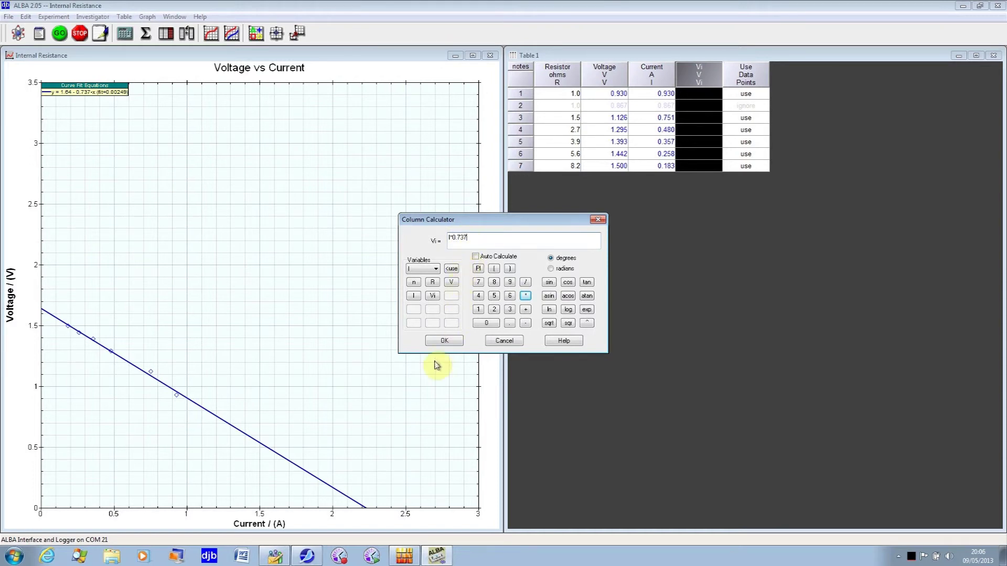
left_click(444, 340)
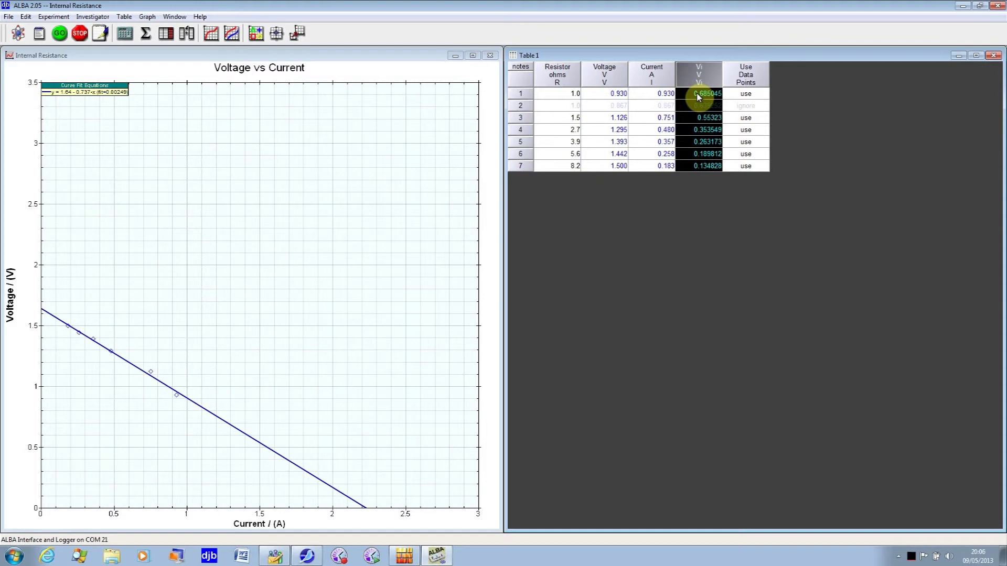
left_click(701, 166)
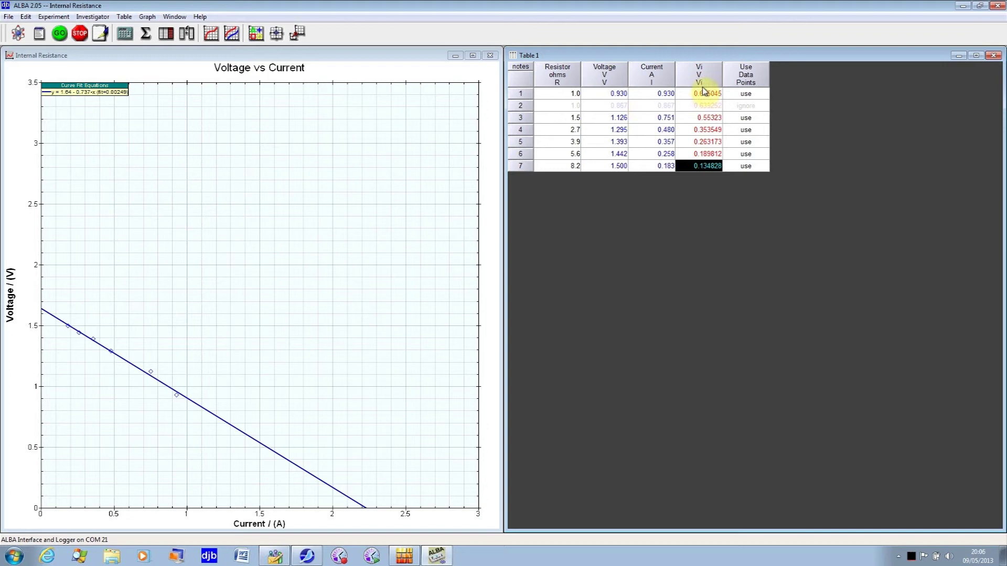
Add one new empty column to Table 1, Col 6 with symbol c6
left_click(187, 34)
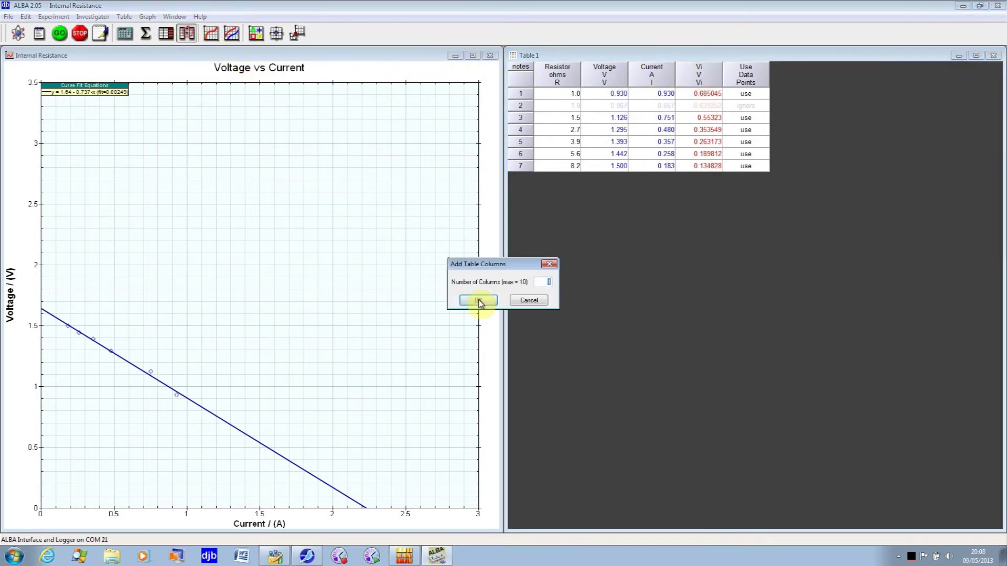
left_click(489, 300)
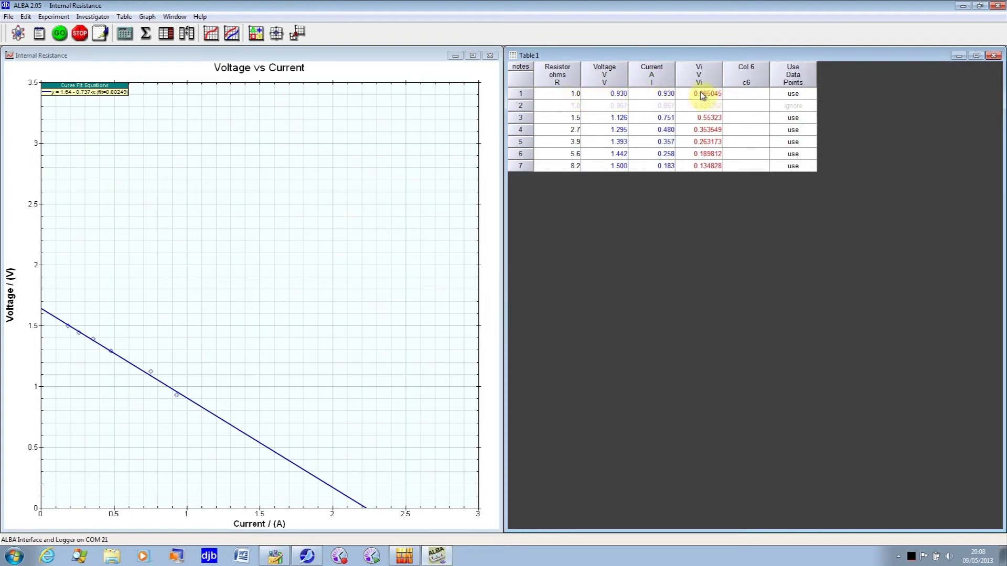
Rename Col 6 to Vt with units V, symbol Vt and magenta values
double_click(748, 76)
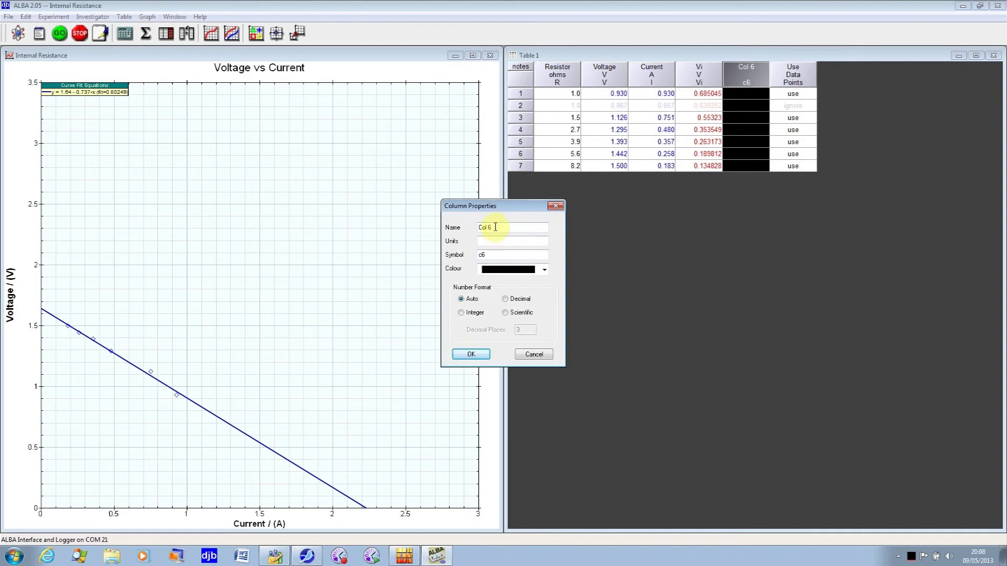
left_click_drag(495, 227, 466, 230)
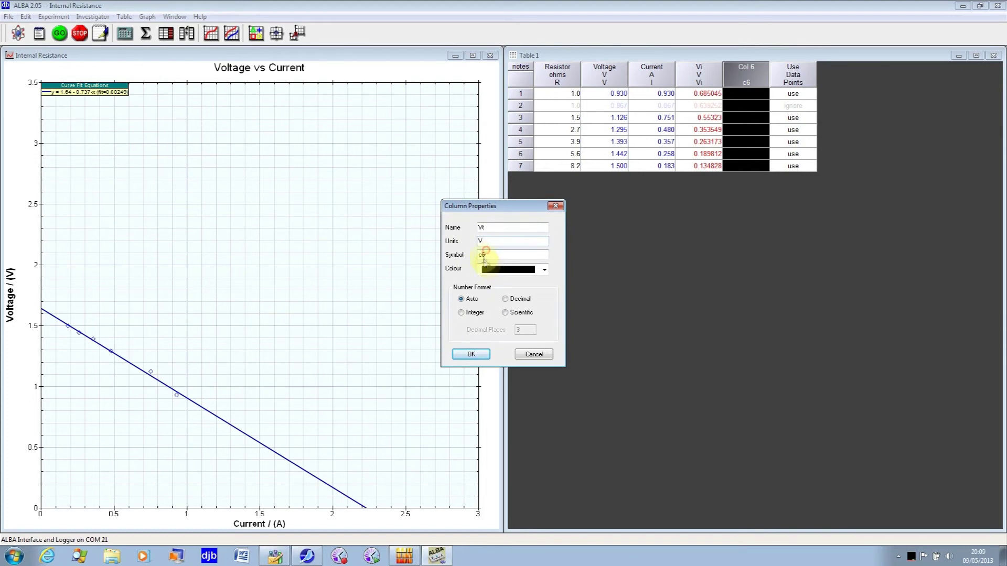
left_click_drag(487, 254, 458, 256)
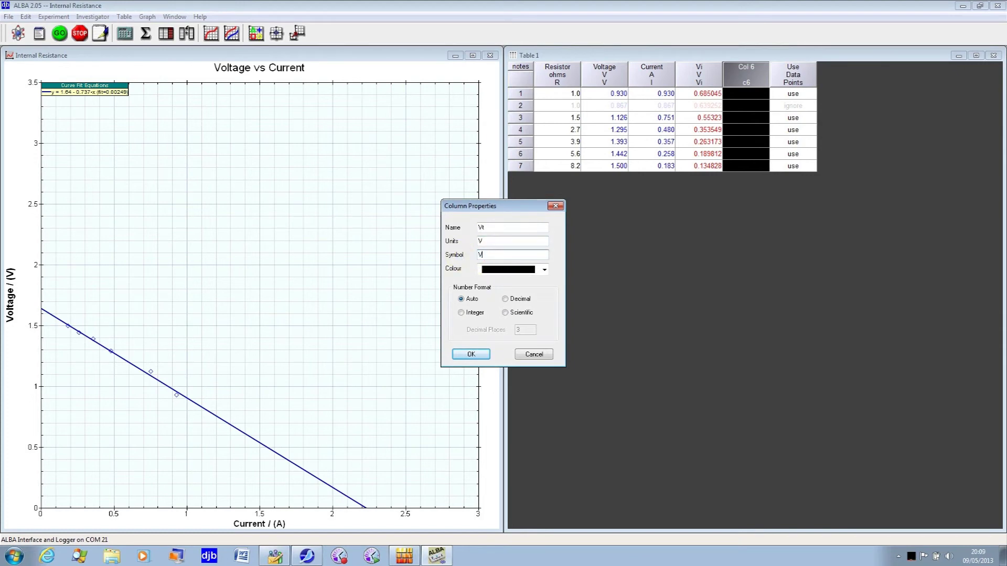
left_click(503, 270)
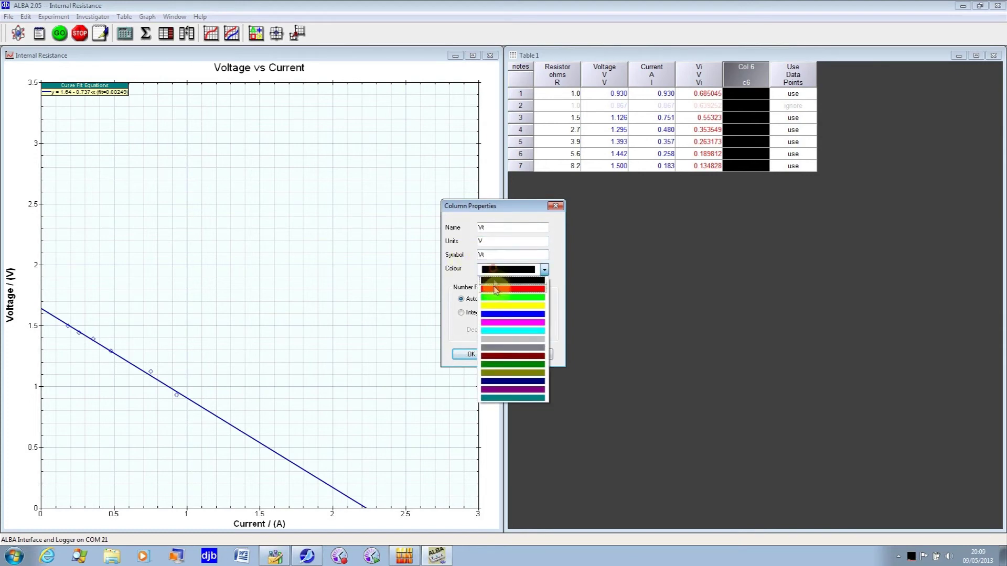
left_click(497, 326)
left_click(472, 353)
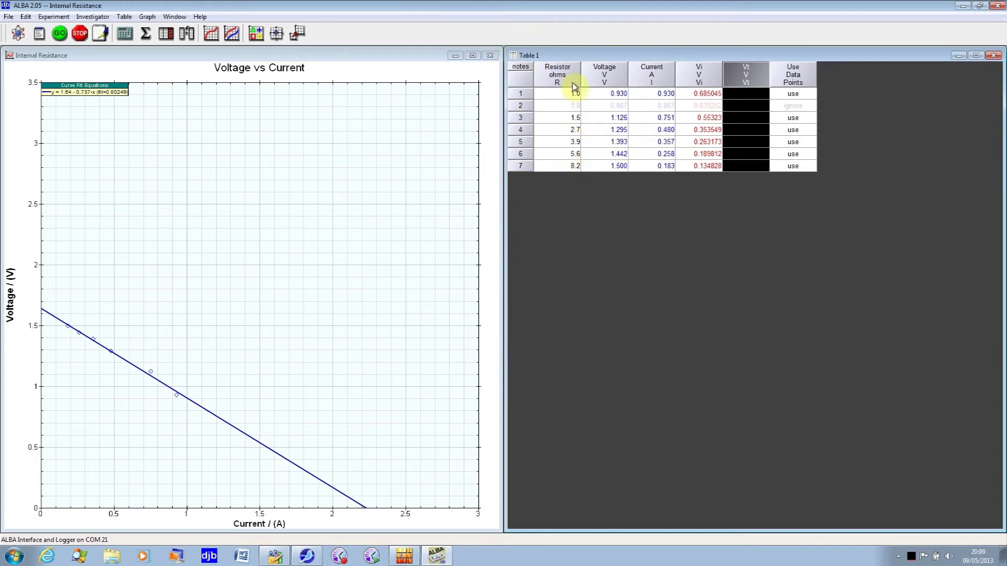
Calculate the Vt column from a formula starting 'V +', giving values near 1.6–1.7 V
left_click(125, 34)
left_click(445, 283)
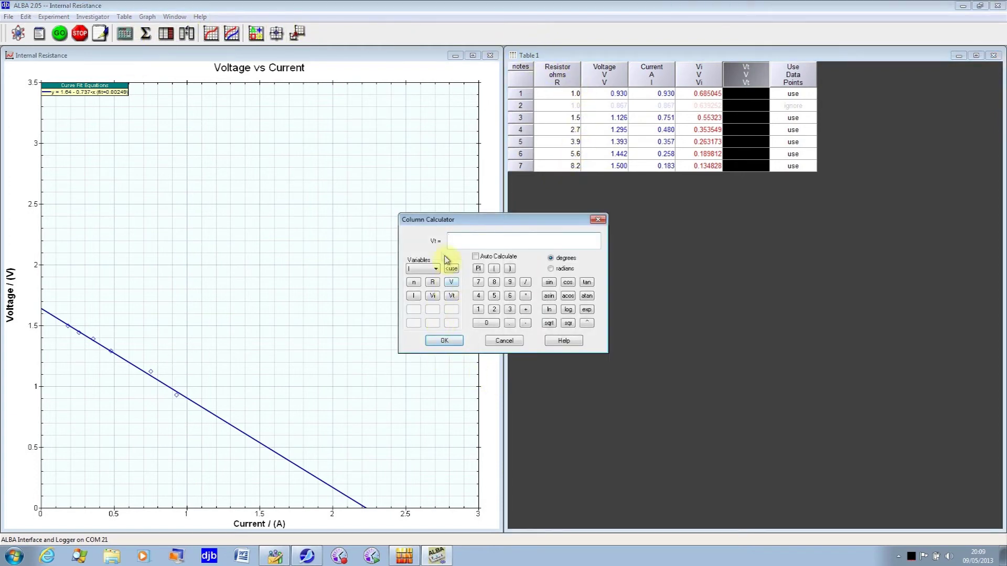
left_click(449, 285)
left_click(525, 310)
left_click(444, 341)
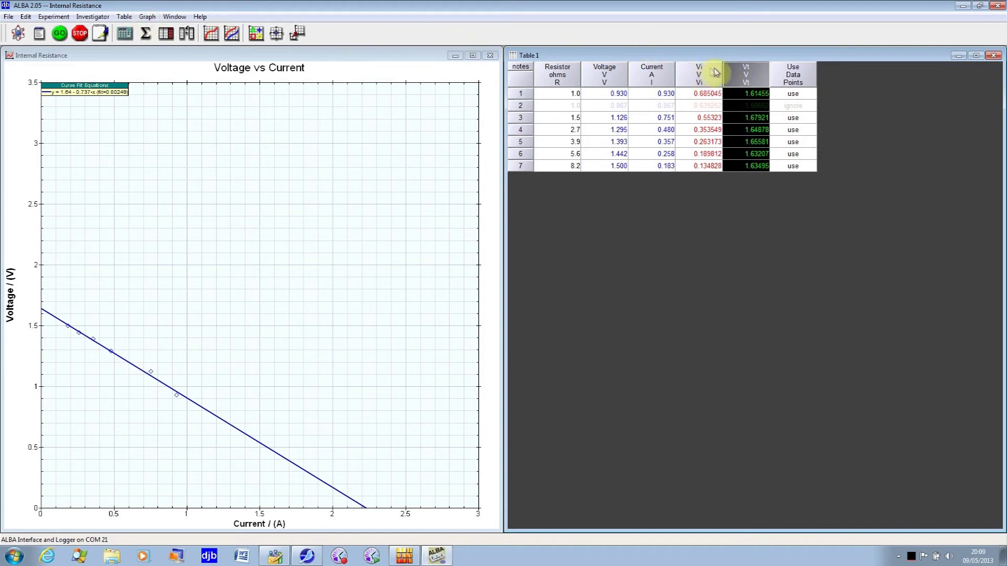
Show Vt values in Decimal number format with 1 decimal place
double_click(747, 72)
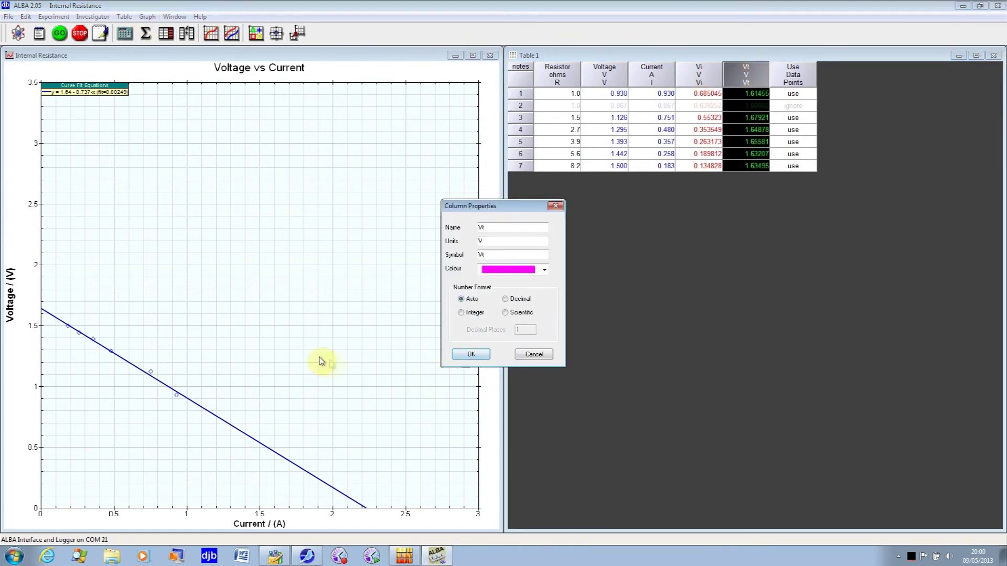
left_click(505, 300)
left_click(473, 355)
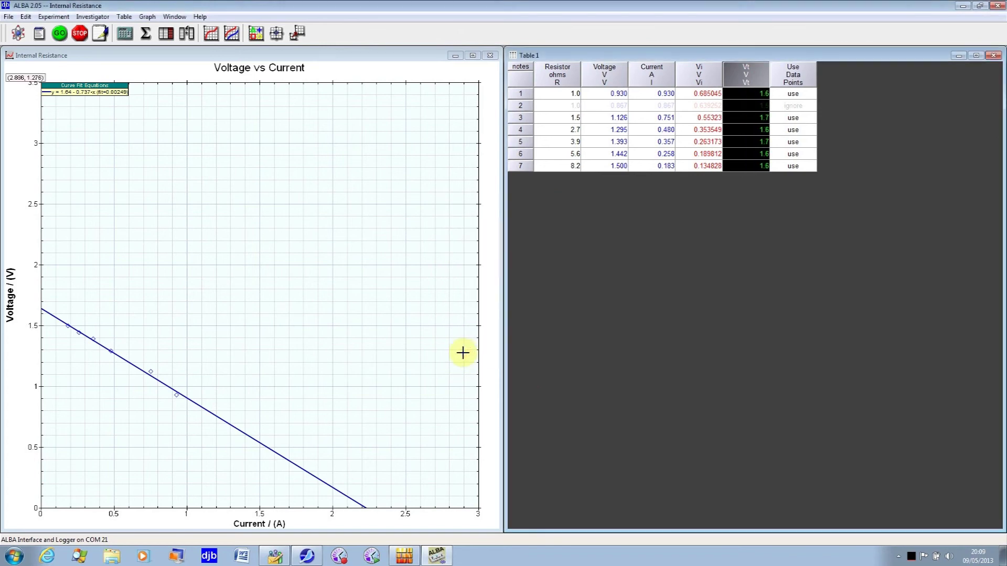